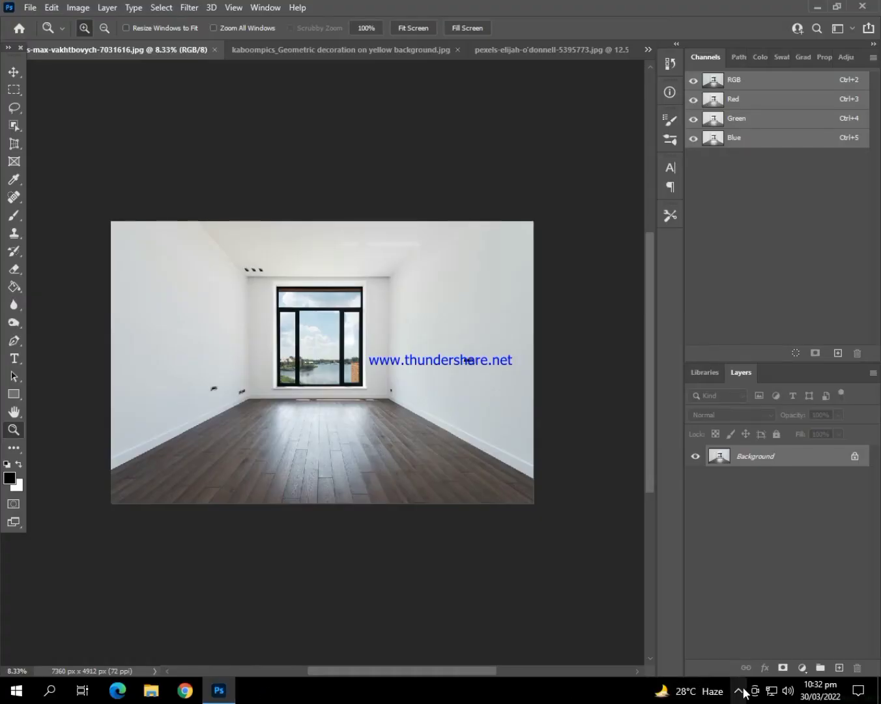
- Fit the room photo on screen with the Zoom tool and create a new blank layer
click(741, 691)
click(740, 691)
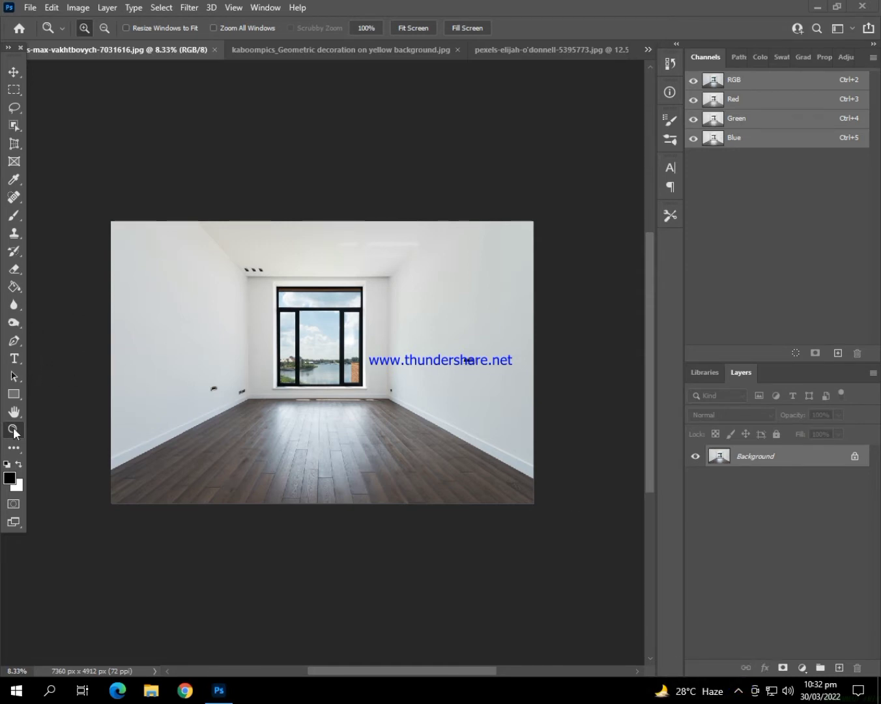
right_click(228, 387)
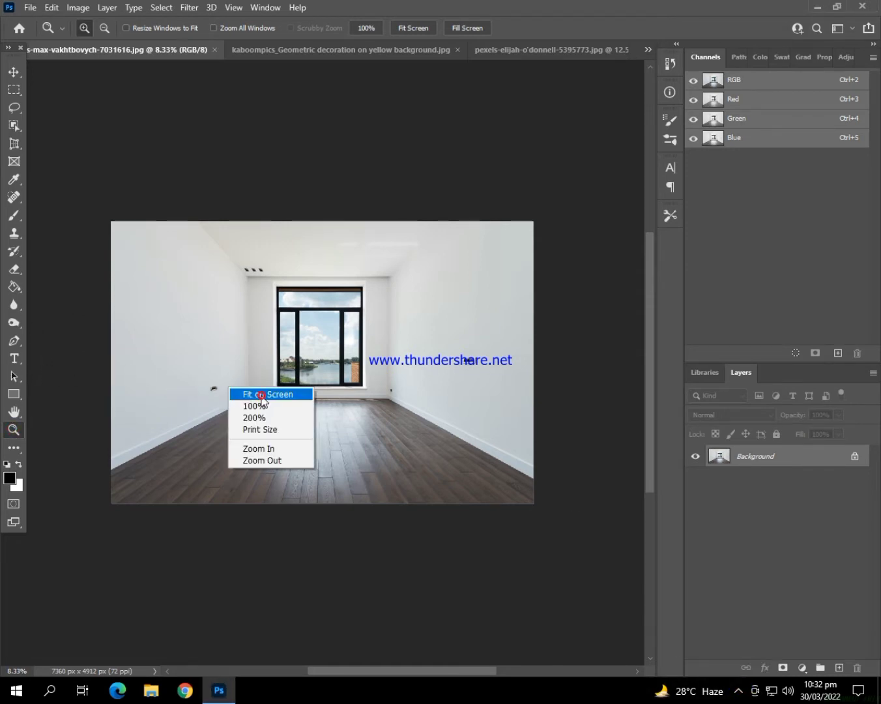
click(262, 395)
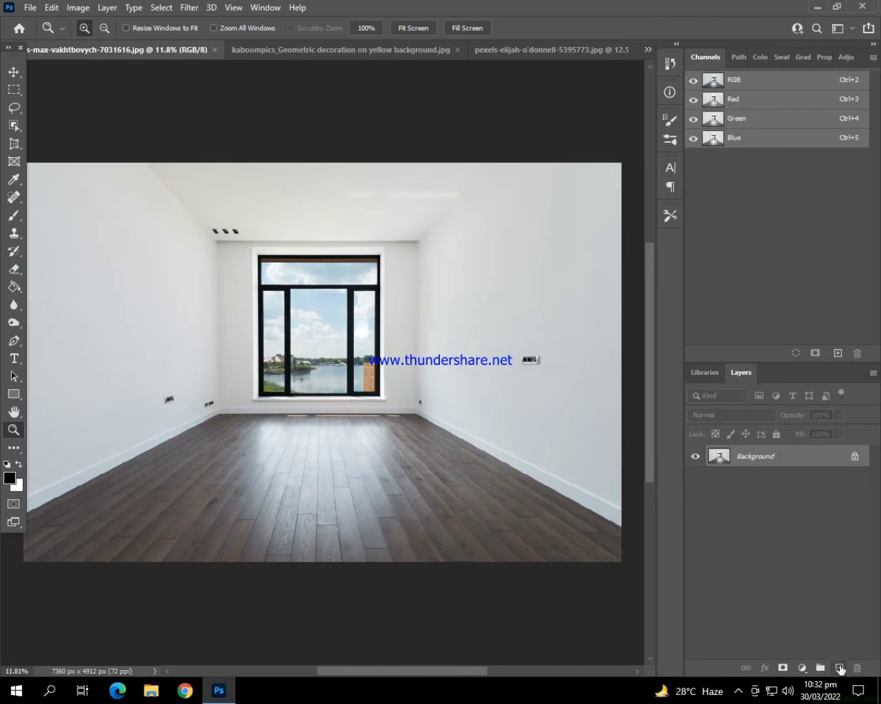
click(839, 668)
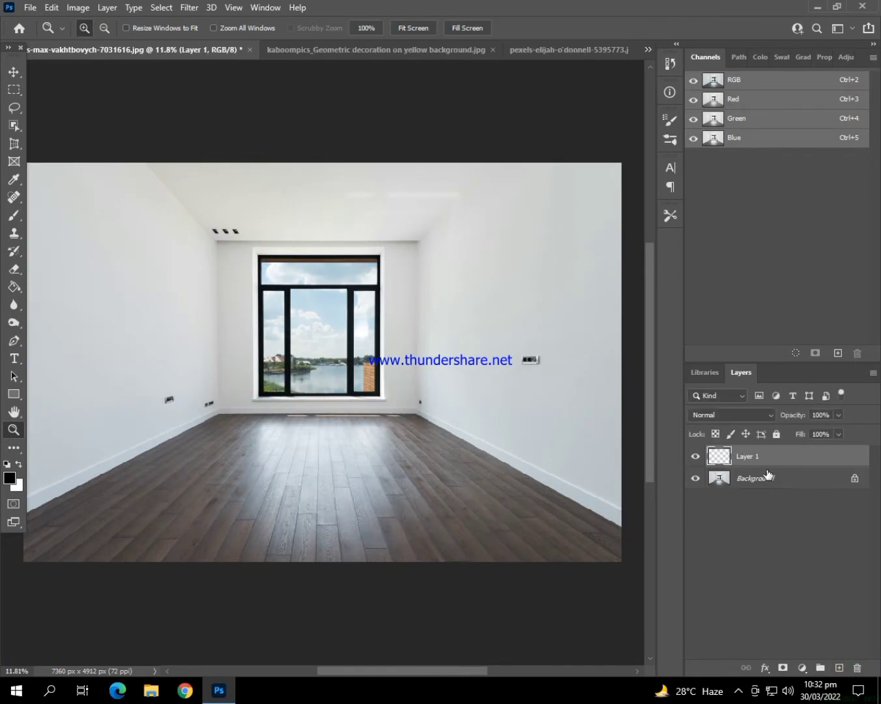
- Fit the yellow geometric image on screen, select all of it, then return to the room tab
click(298, 50)
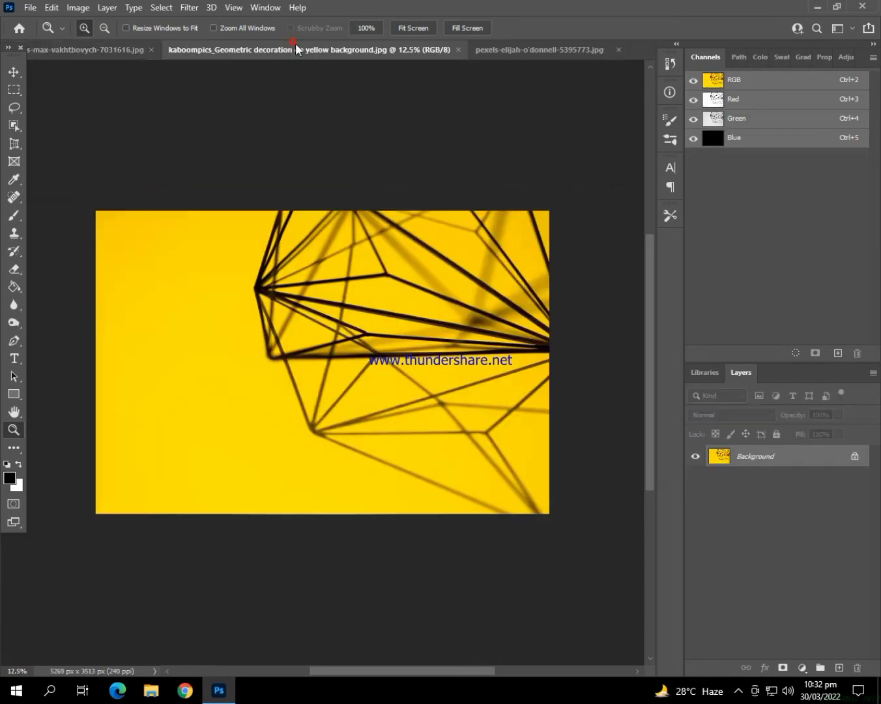
right_click(276, 314)
click(296, 318)
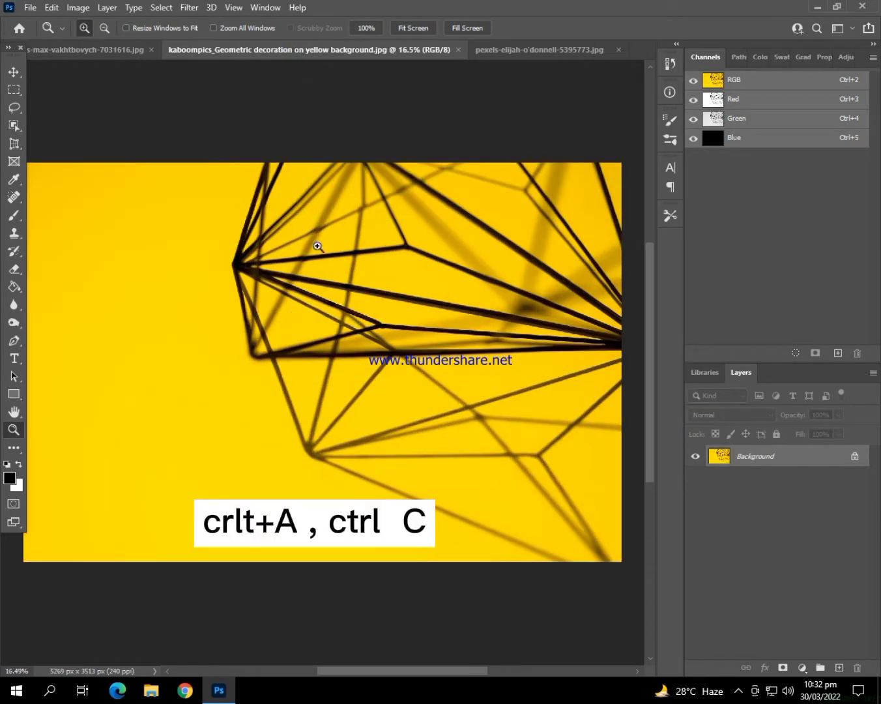
key(ctrl+a)
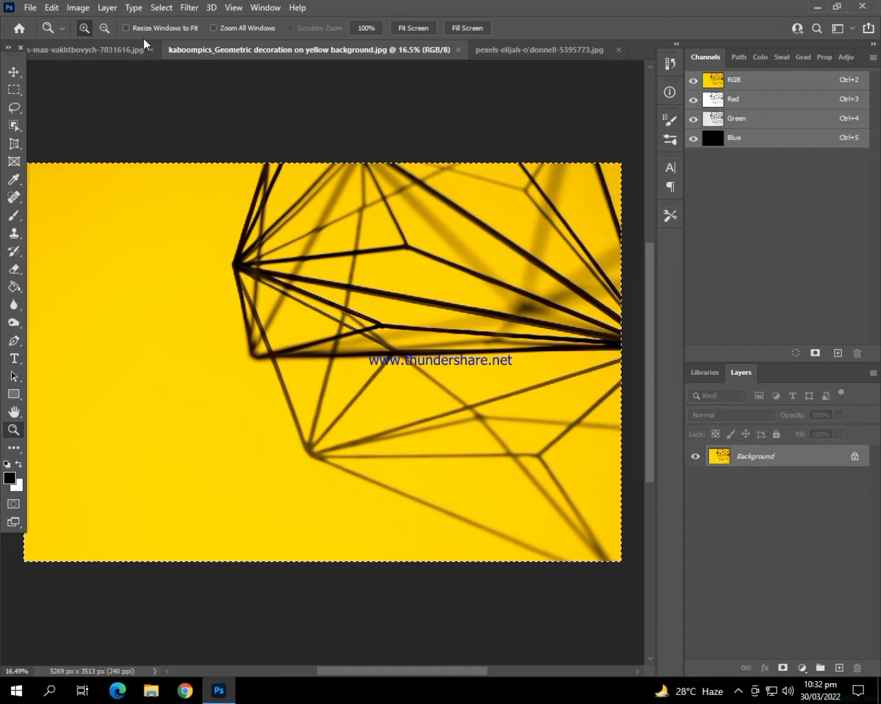
click(129, 49)
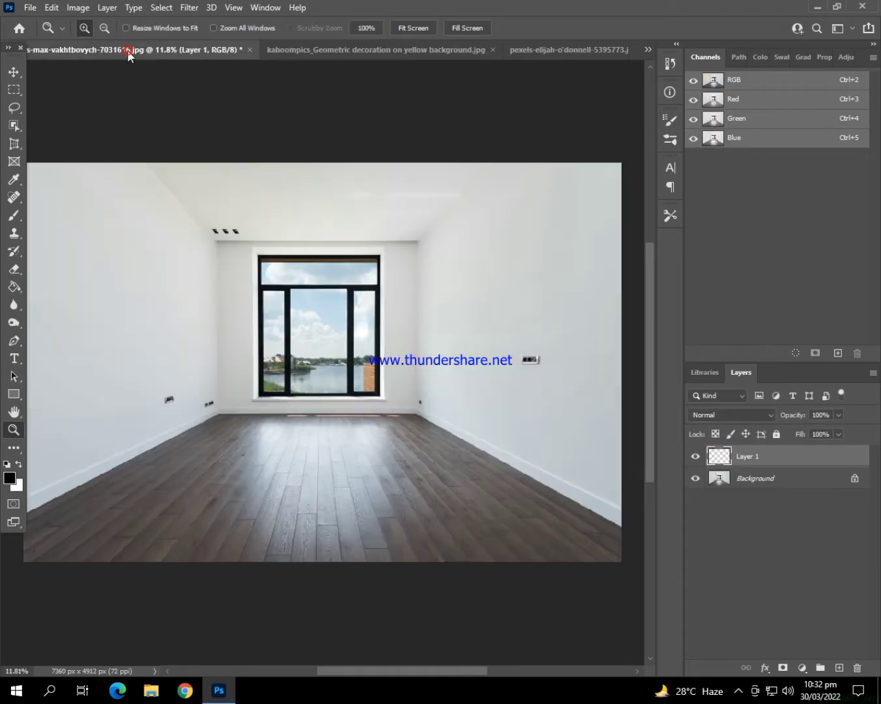
- Open Filter > Vanishing Point and place a plane on the right wall's four corners
click(189, 7)
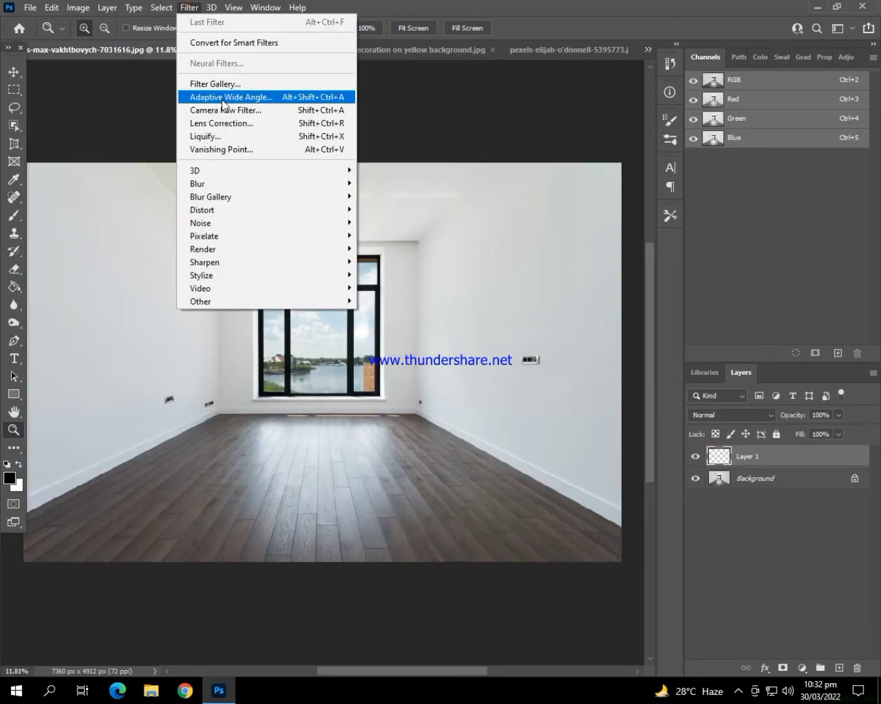
click(221, 149)
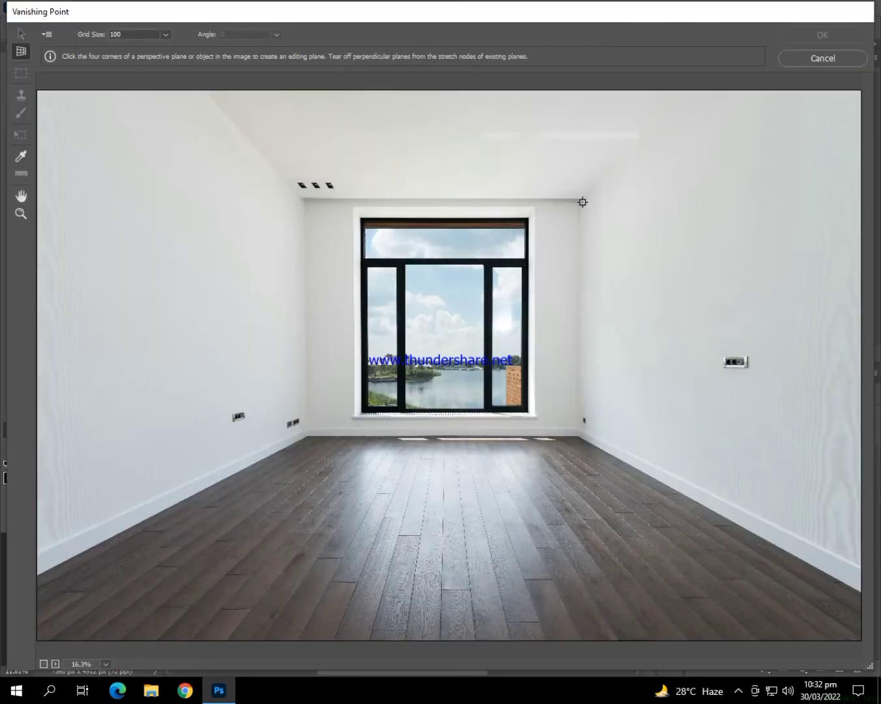
click(580, 202)
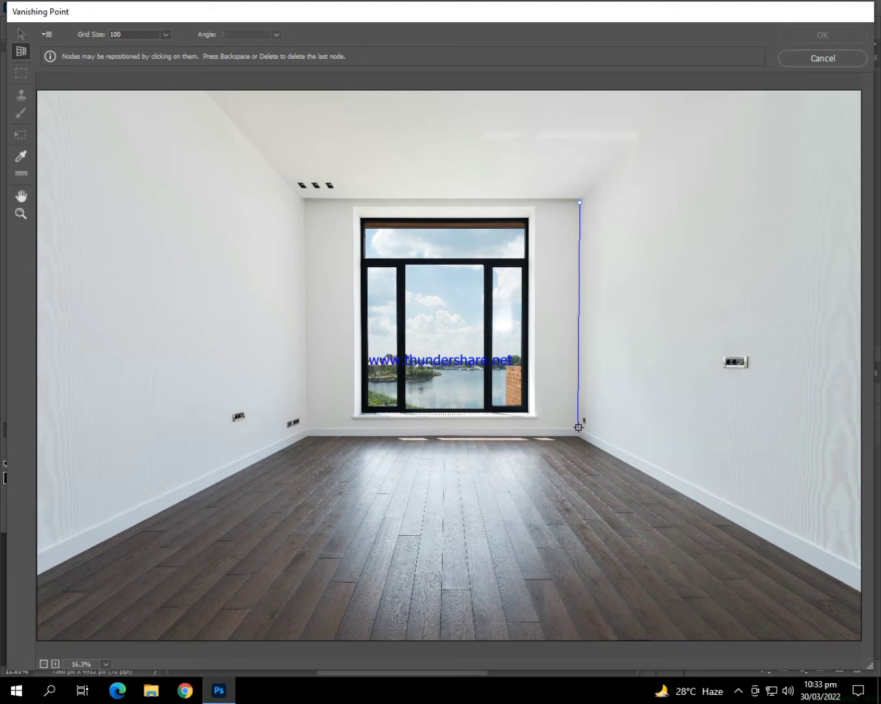
click(580, 427)
click(861, 564)
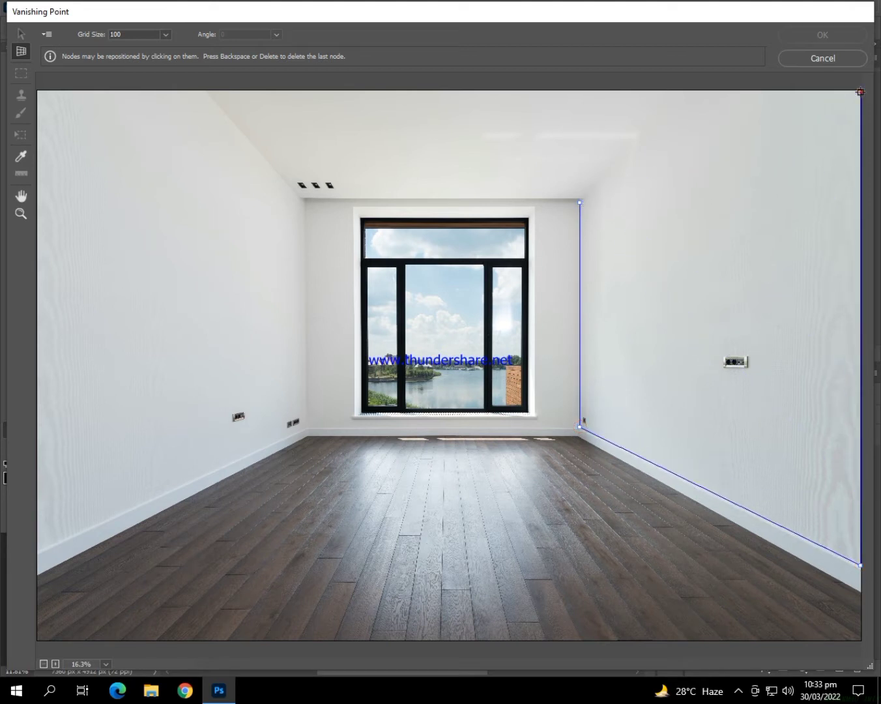
click(860, 91)
- Adjust the plane's edges to meet the ceiling line and the baseboard
drag(669, 167, 672, 92)
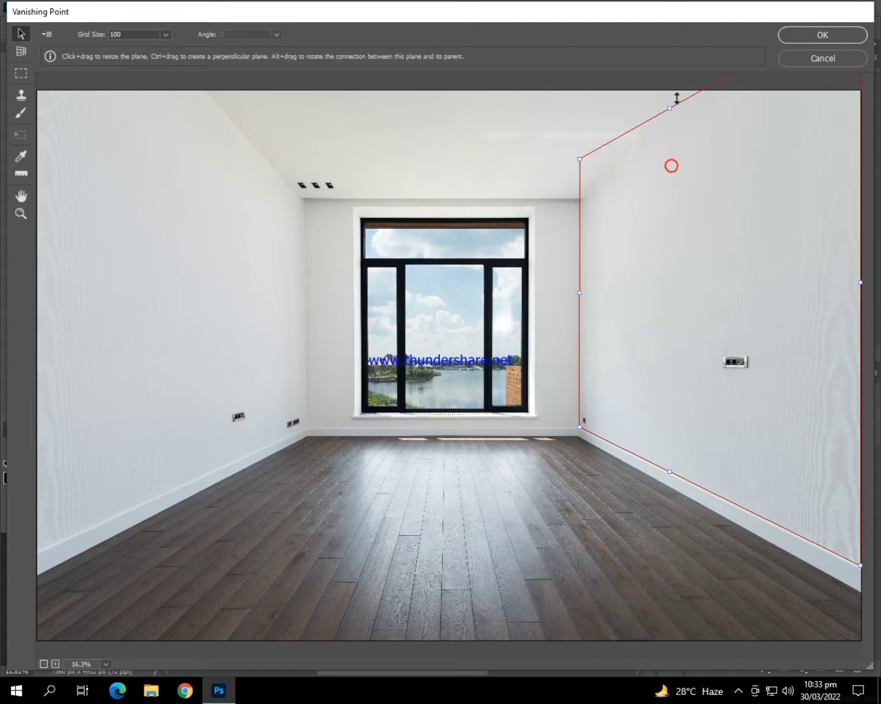
drag(579, 144, 577, 202)
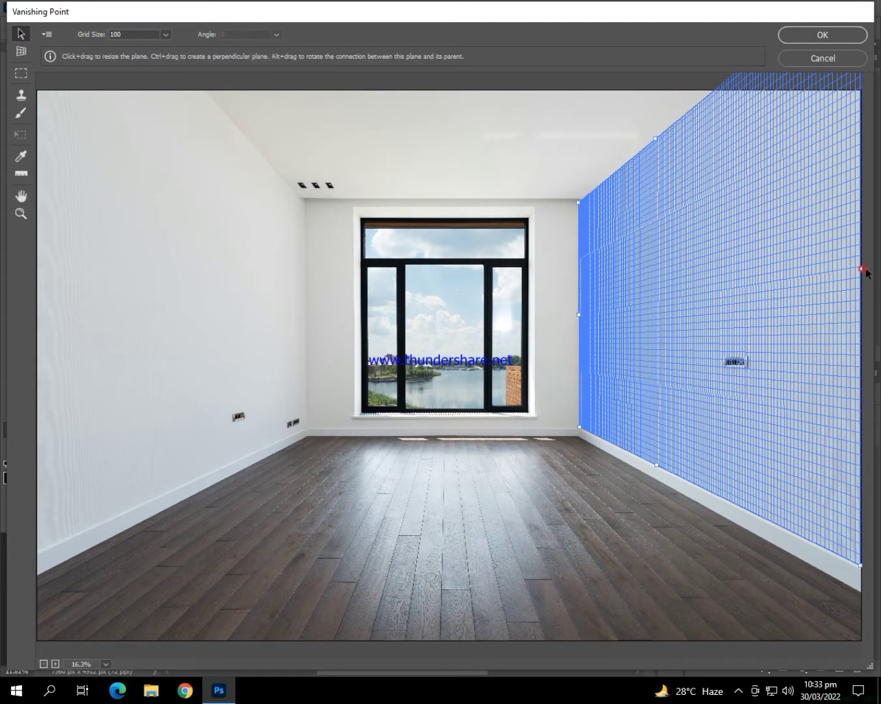
drag(580, 427, 580, 425)
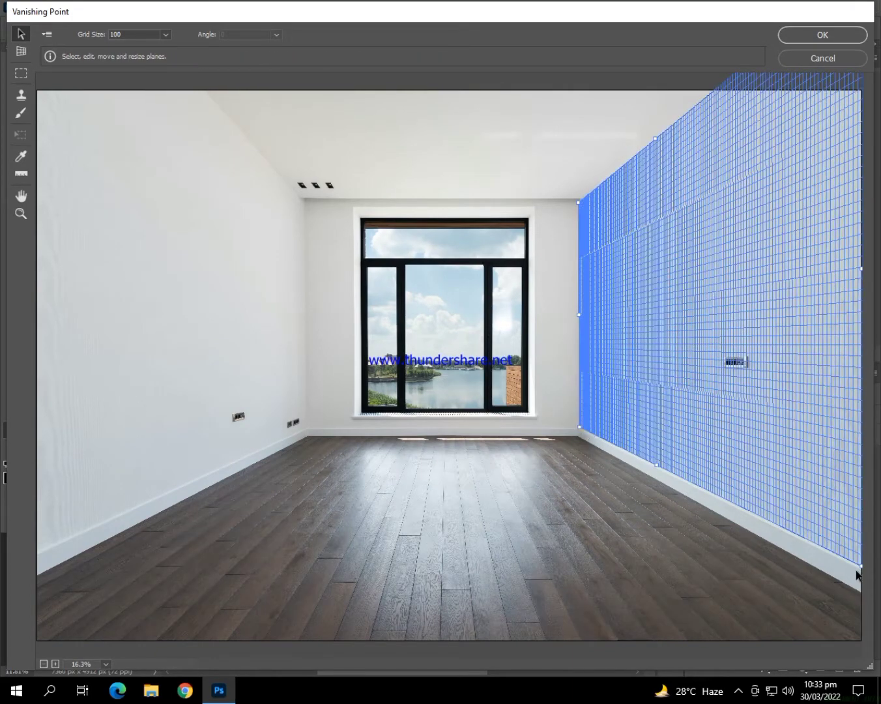
drag(657, 468, 656, 467)
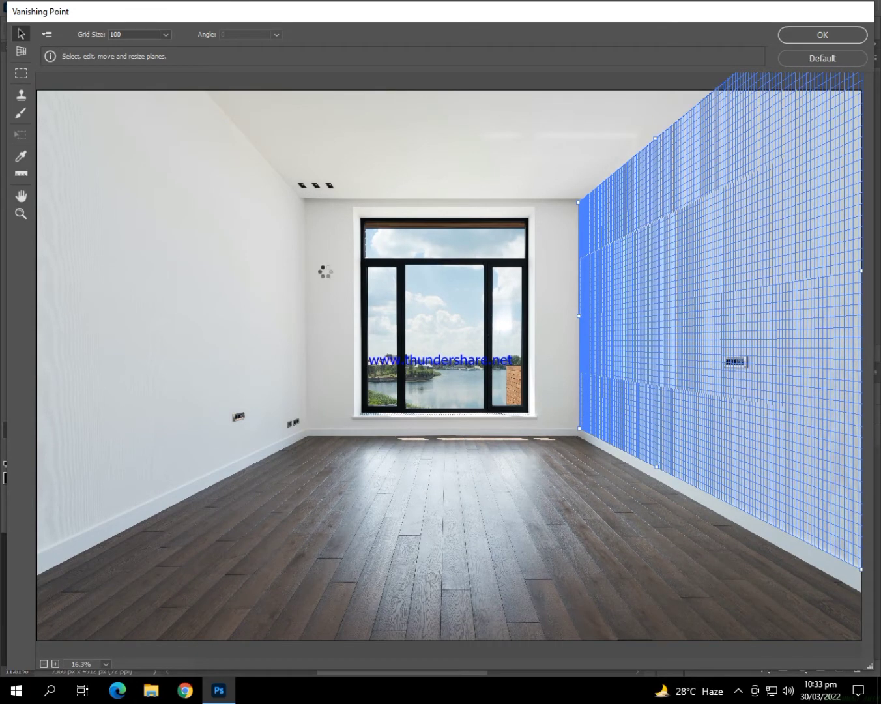
- Paste the yellow geometric image into Vanishing Point and shrink it with the transform tool
key(Return)
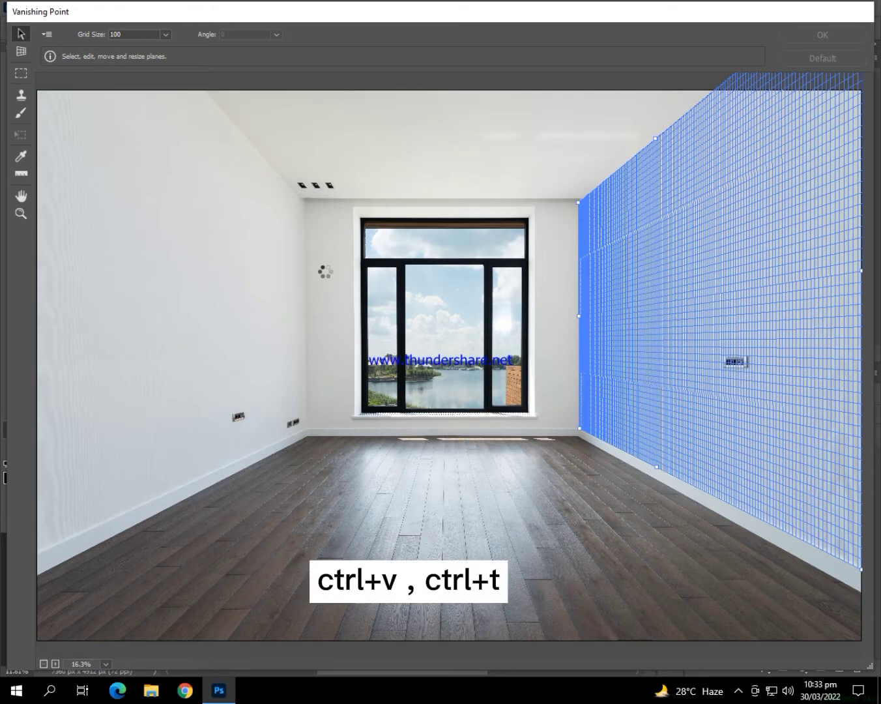
key(ctrl+v)
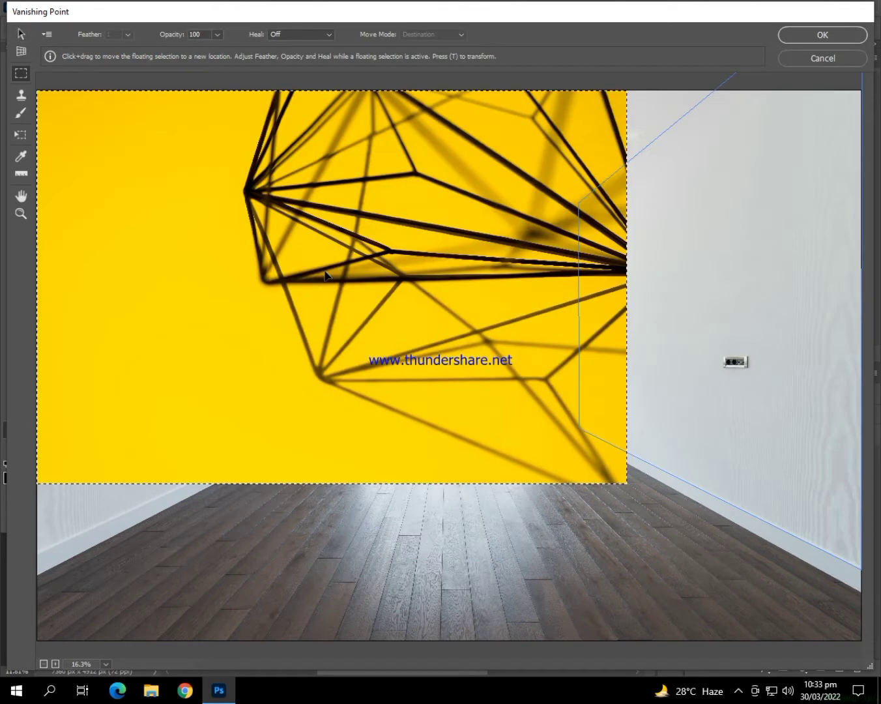
key(ctrl+t)
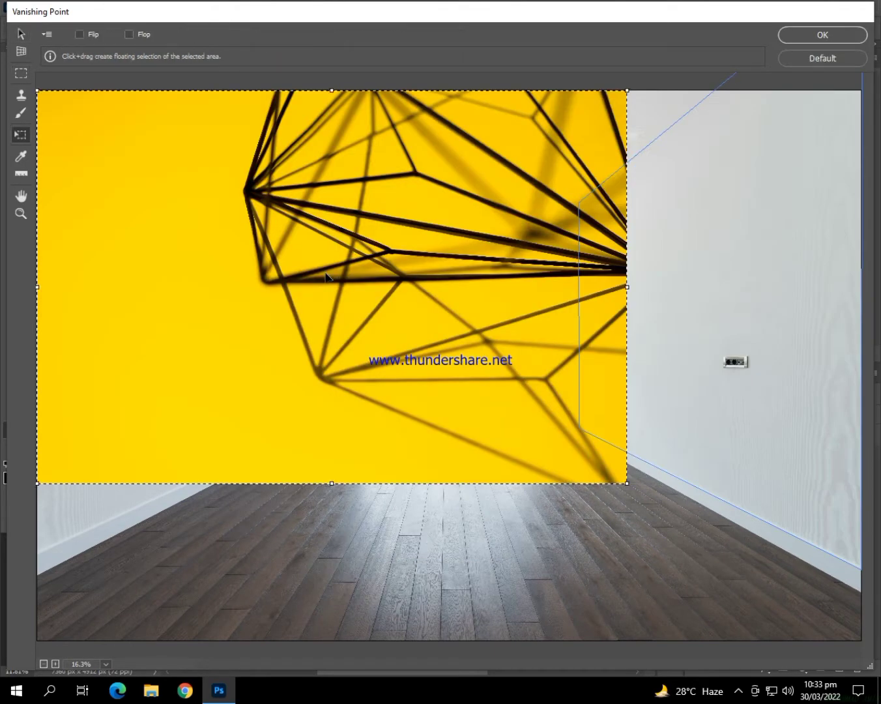
mouse_move(626, 483)
mouse_down()
mouse_move(419, 368)
mouse_move(354, 310)
mouse_up()
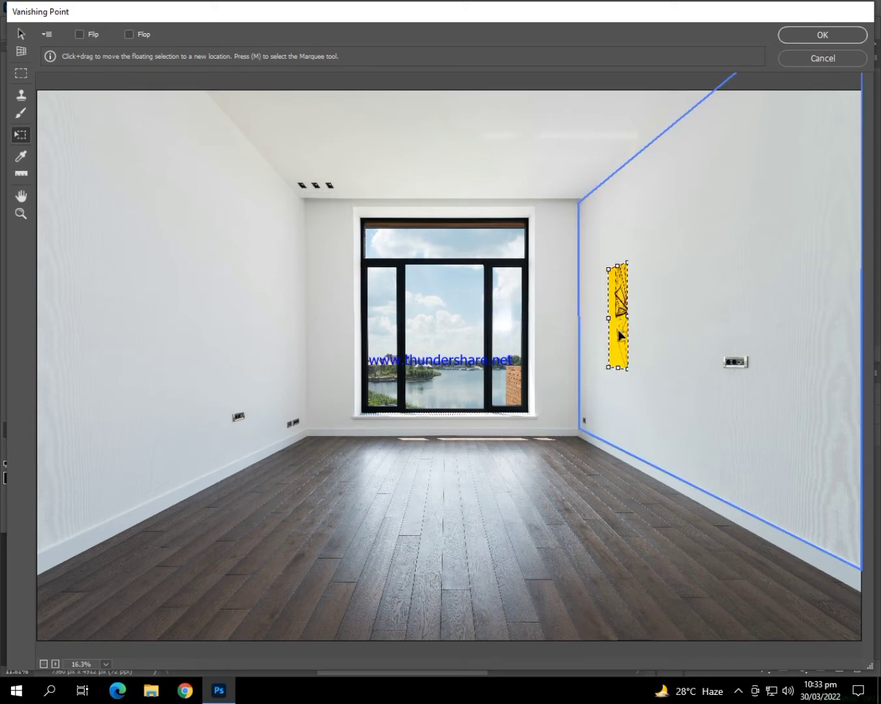
- Move and stretch the yellow image over the right wall plane, then apply it
mouse_move(329, 298)
mouse_down()
mouse_move(628, 322)
mouse_move(582, 312)
mouse_up()
mouse_move(637, 316)
mouse_down()
mouse_move(828, 335)
mouse_move(814, 335)
mouse_up()
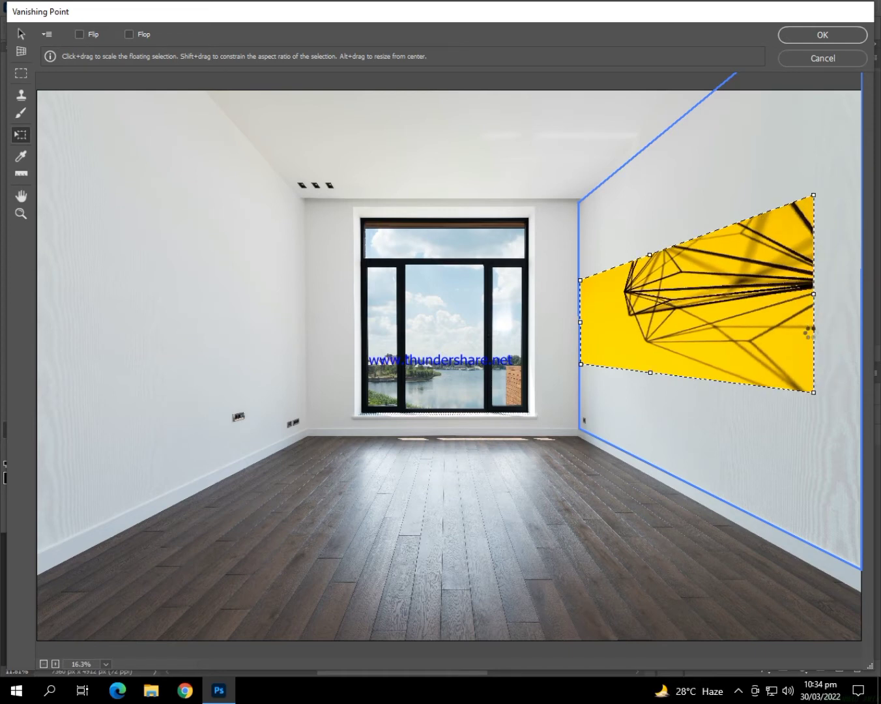
mouse_move(815, 398)
mouse_down()
mouse_move(828, 412)
mouse_move(860, 569)
mouse_up()
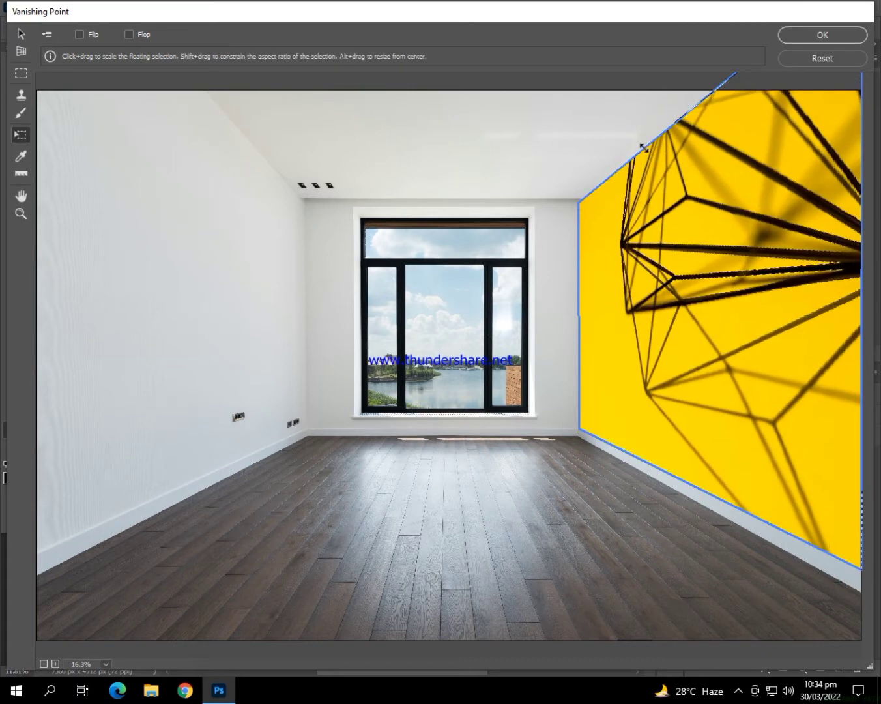
click(643, 147)
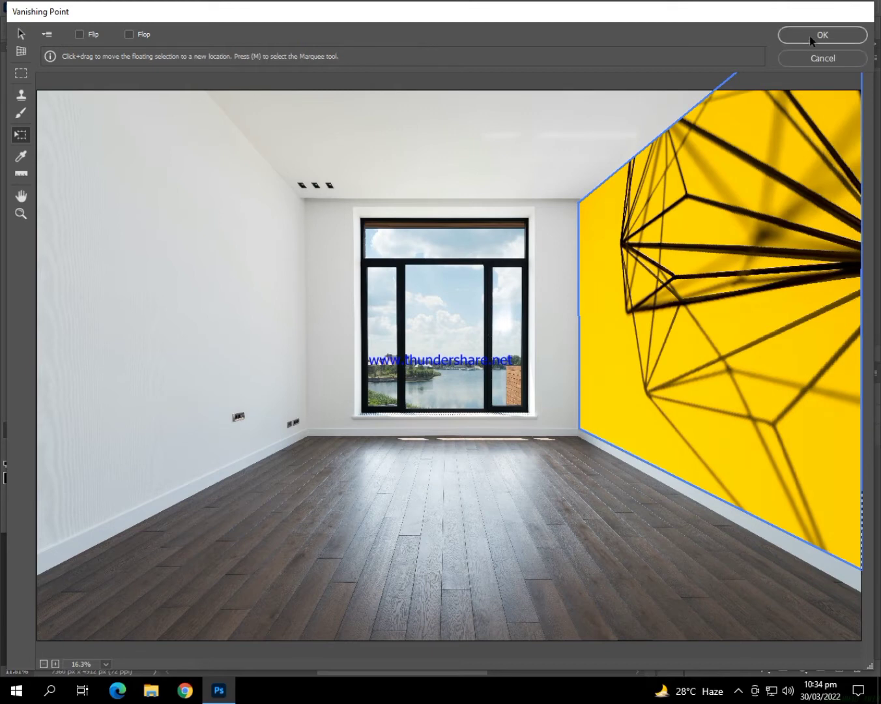
click(809, 36)
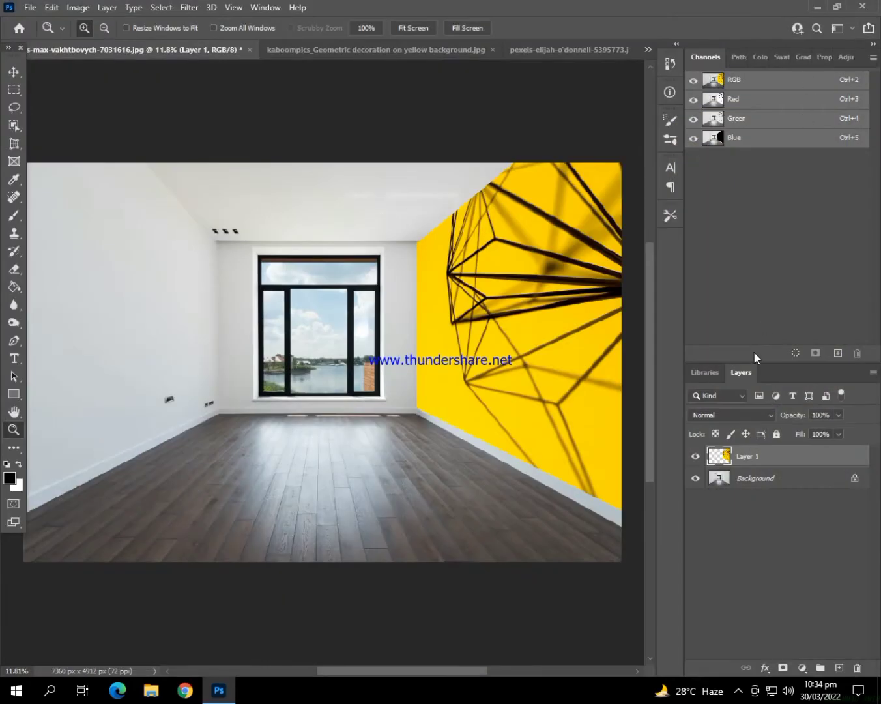
- Change Layer 1's blend mode to Multiply
click(768, 414)
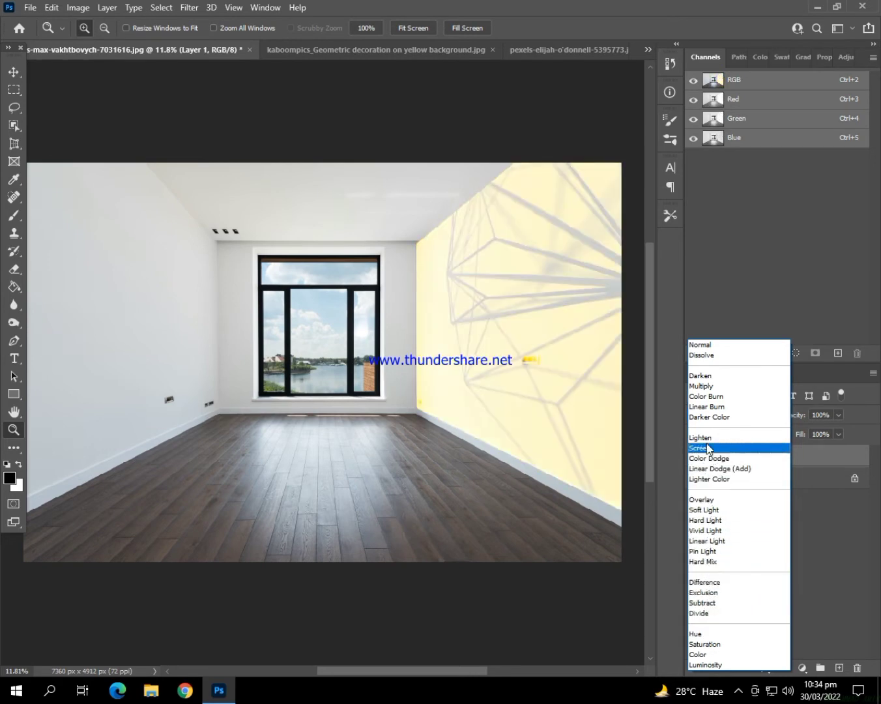
click(703, 385)
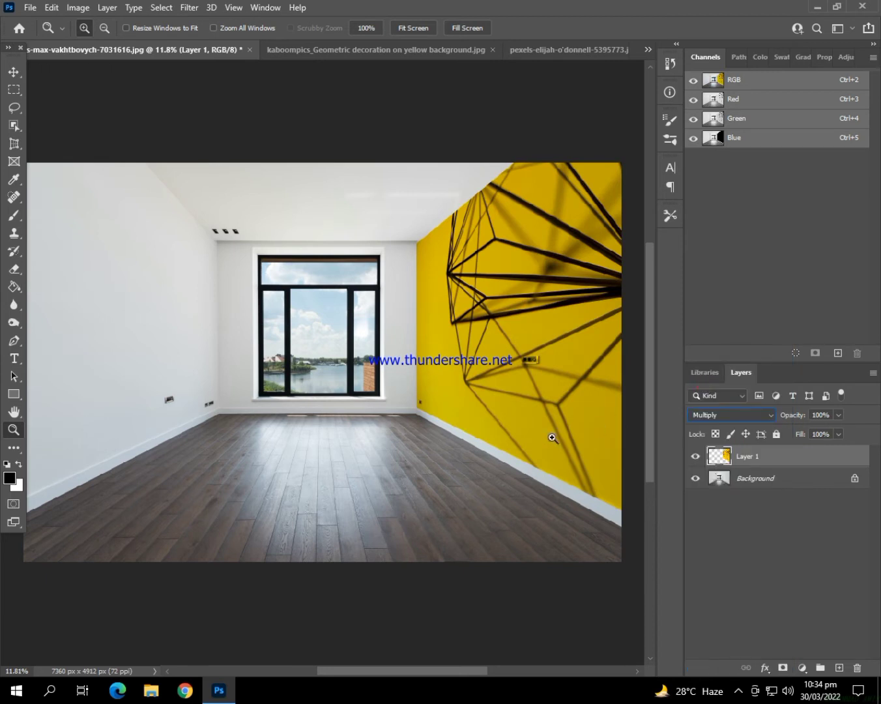
- Fit the black apple photo on screen and select all of it
click(553, 52)
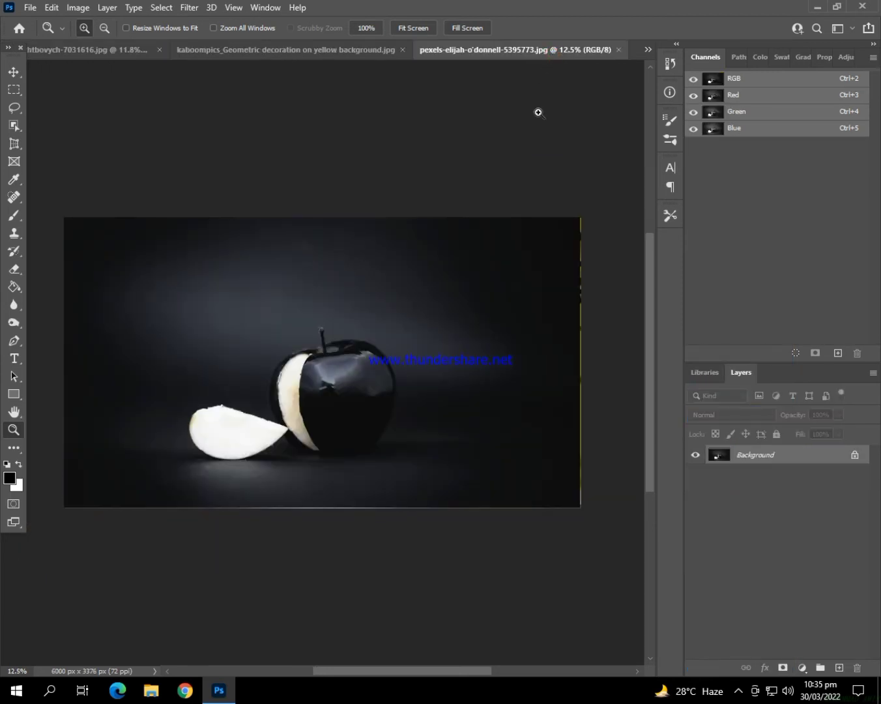
right_click(352, 345)
click(384, 353)
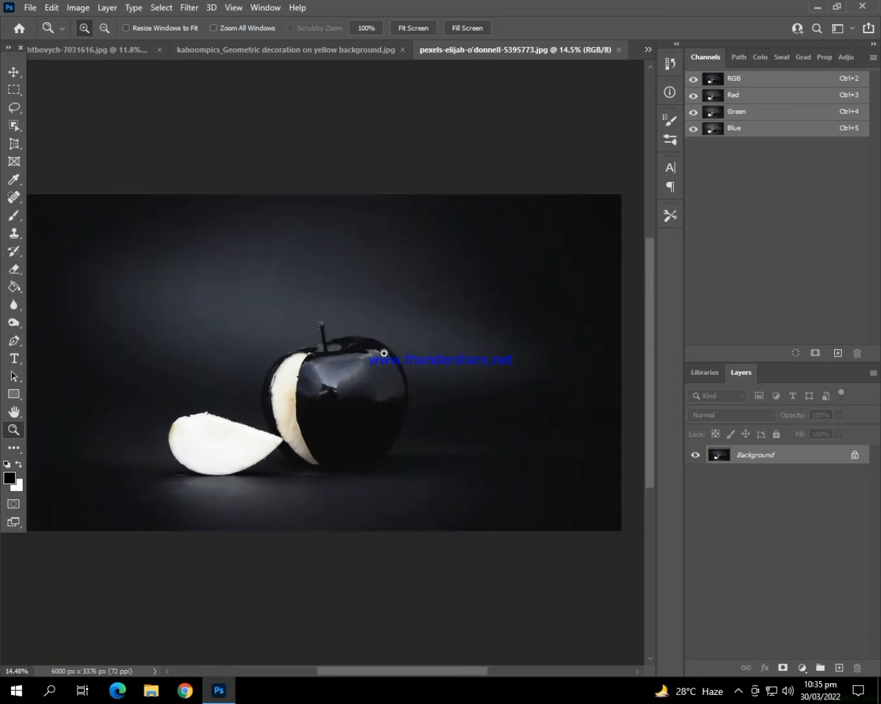
key(ctrl+a)
- Return to the room image and open Filter > Vanishing Point
click(120, 52)
click(190, 7)
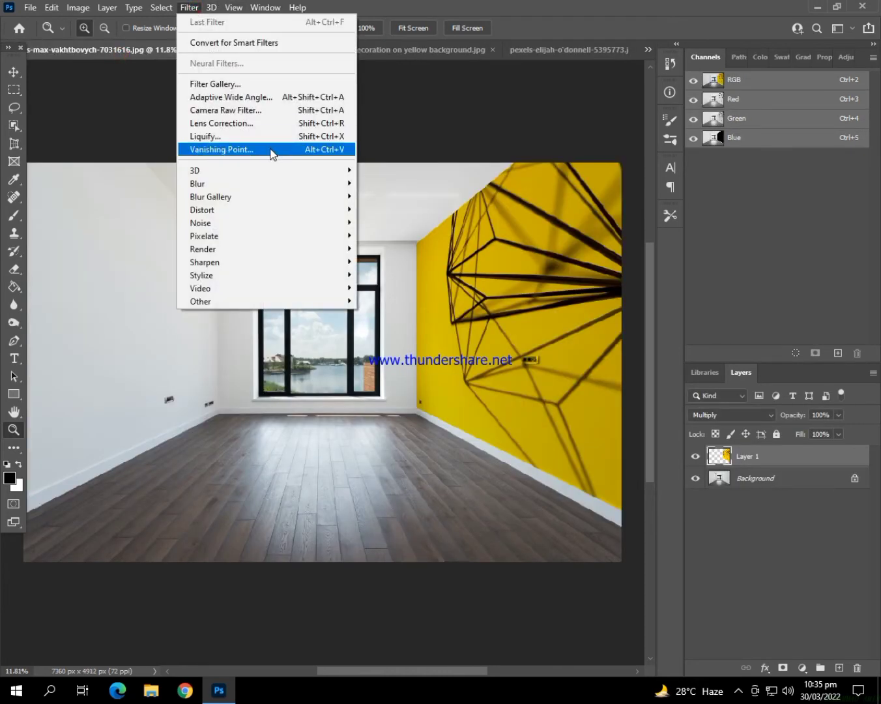
click(270, 151)
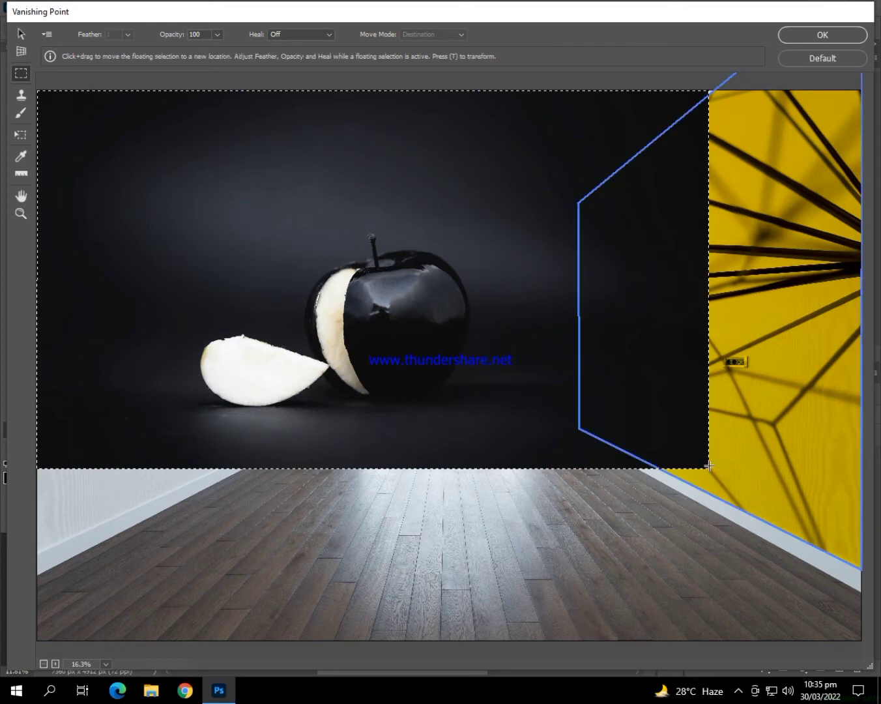
- Scale and move the apple photo into the wall grid until it covers the wall, then apply
key(t)
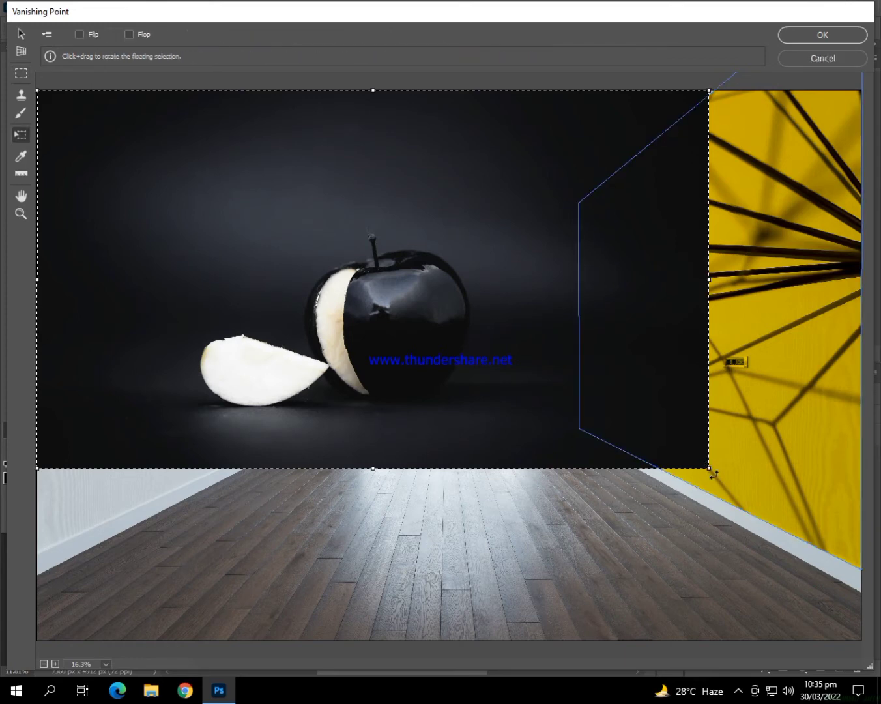
drag(714, 474, 415, 307)
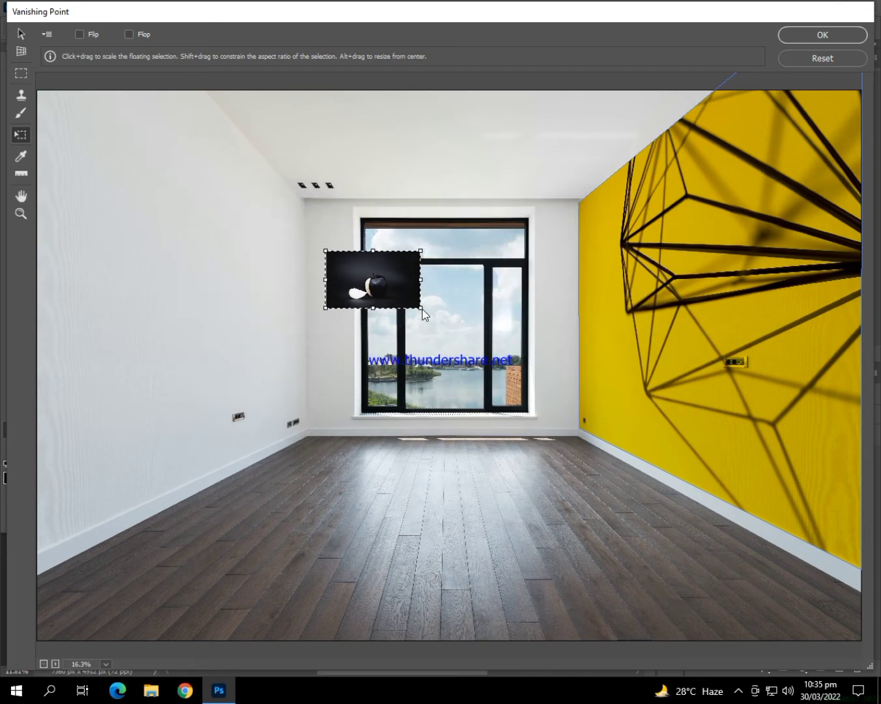
mouse_move(414, 305)
mouse_down()
mouse_move(438, 335)
mouse_move(655, 352)
mouse_move(655, 374)
mouse_up()
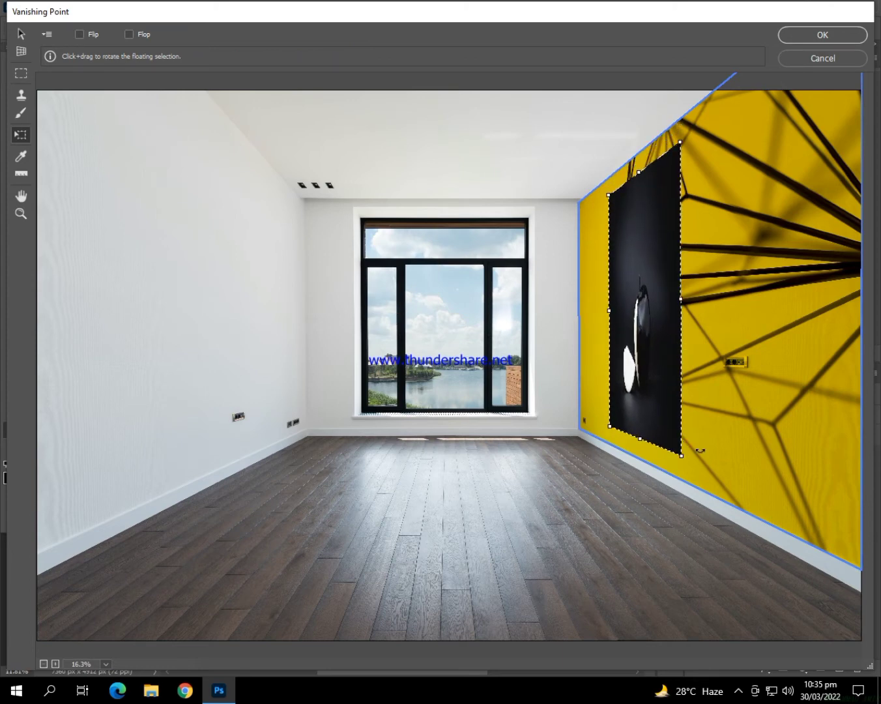
drag(682, 300, 775, 319)
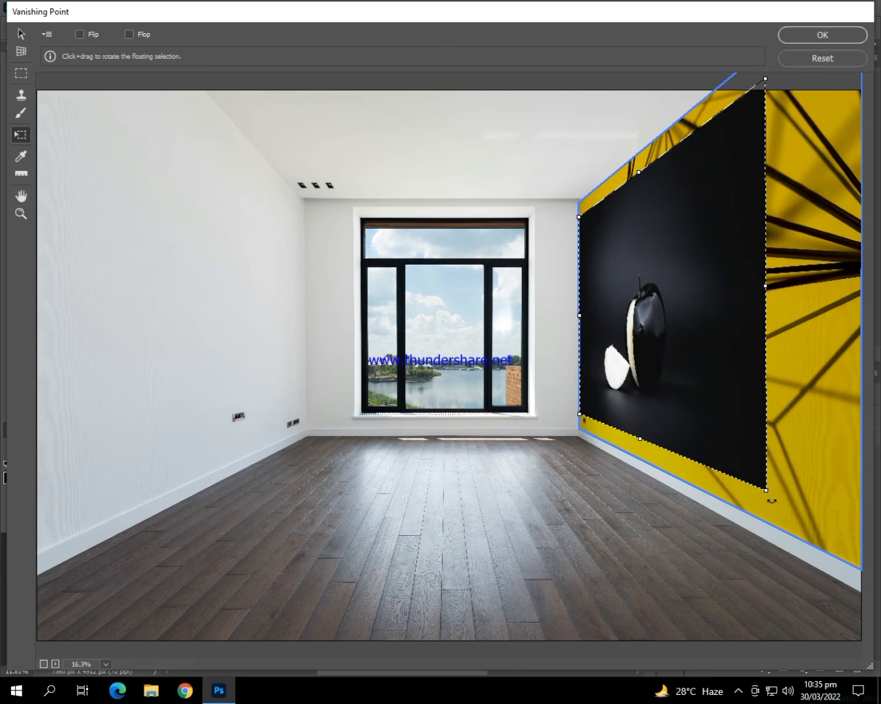
mouse_move(766, 487)
mouse_down()
mouse_move(845, 558)
mouse_move(864, 589)
mouse_up()
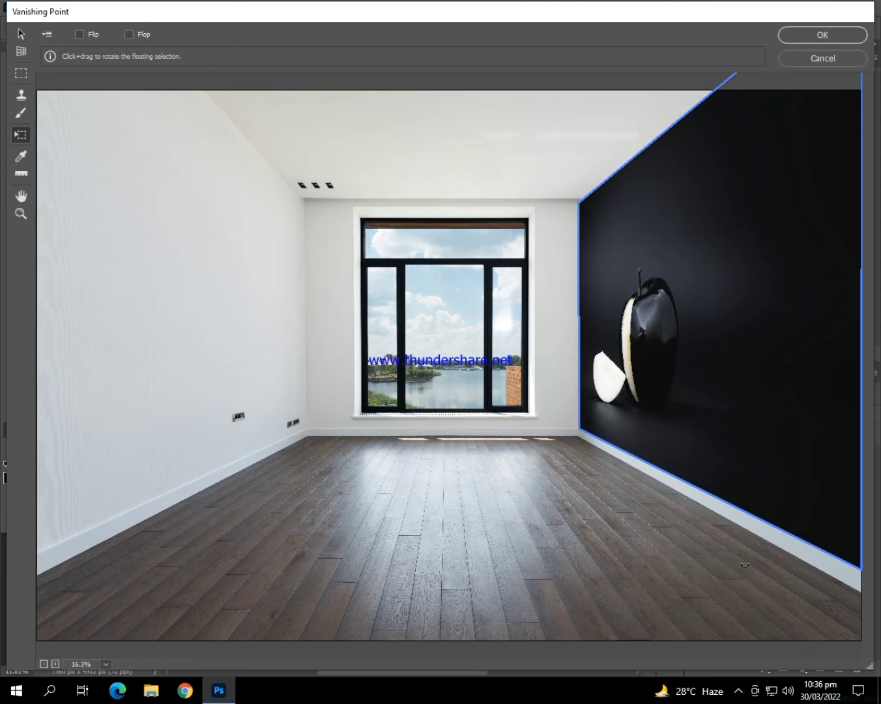
click(793, 33)
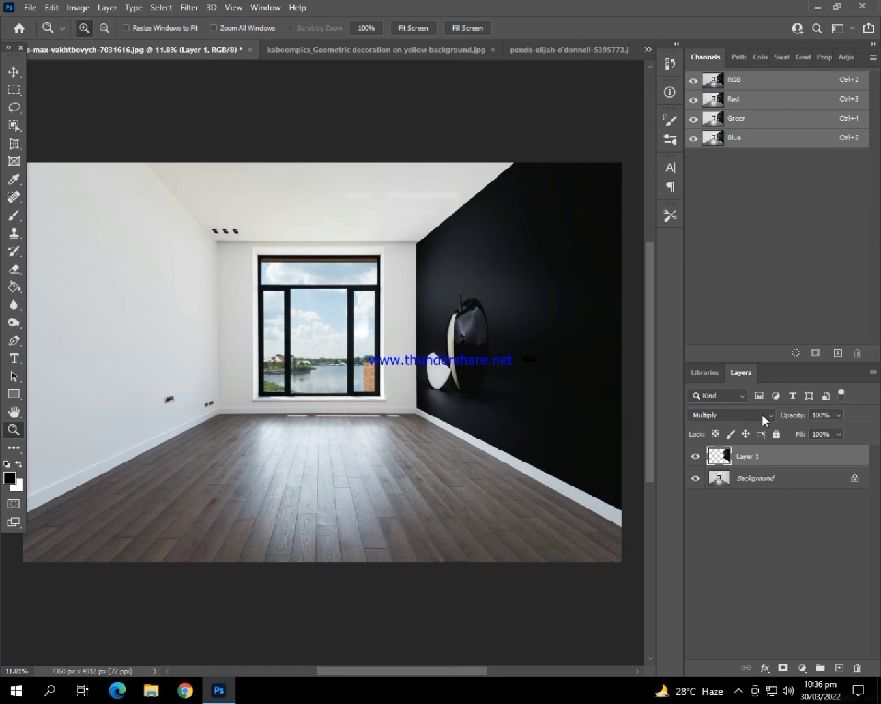
click(761, 414)
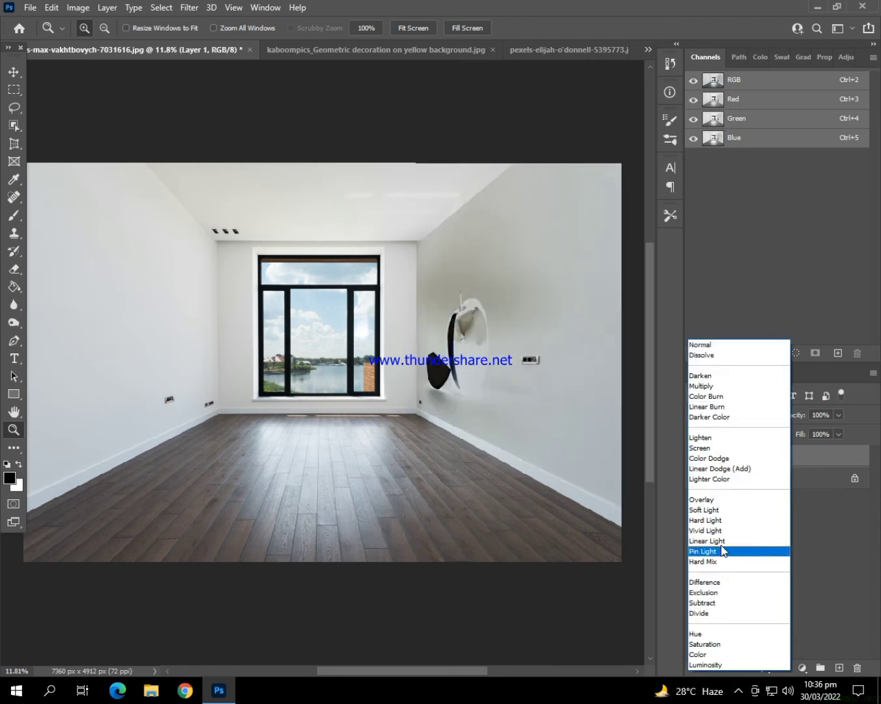
click(704, 389)
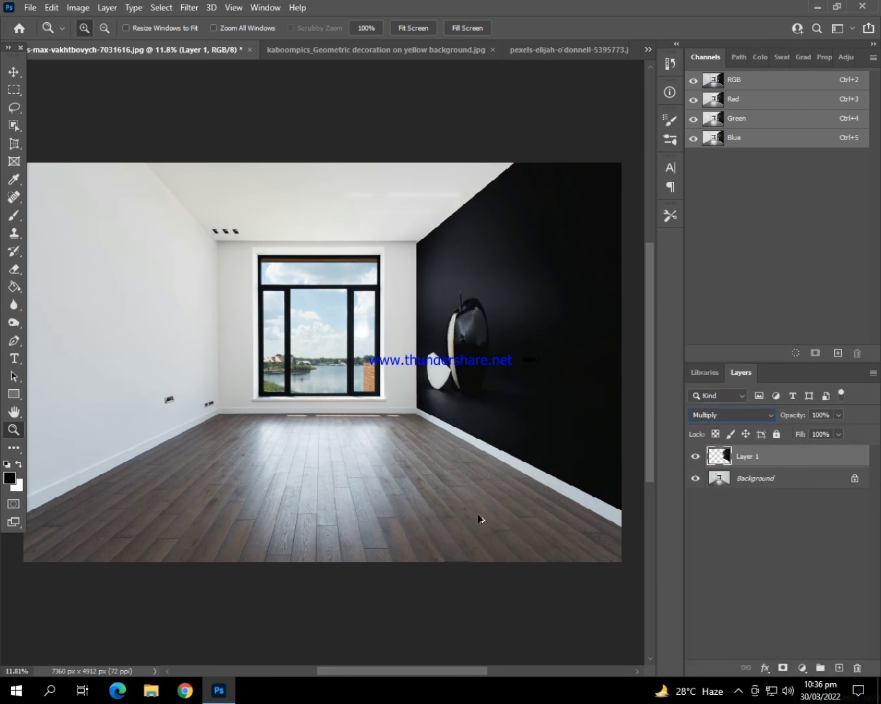
key(alt+Down)
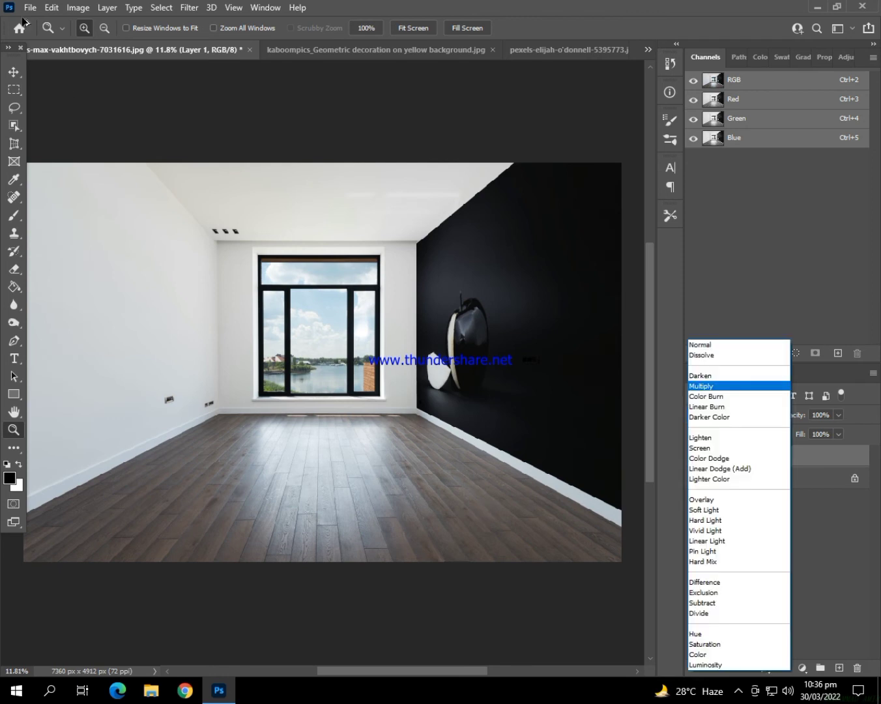
click(703, 386)
key(alt)
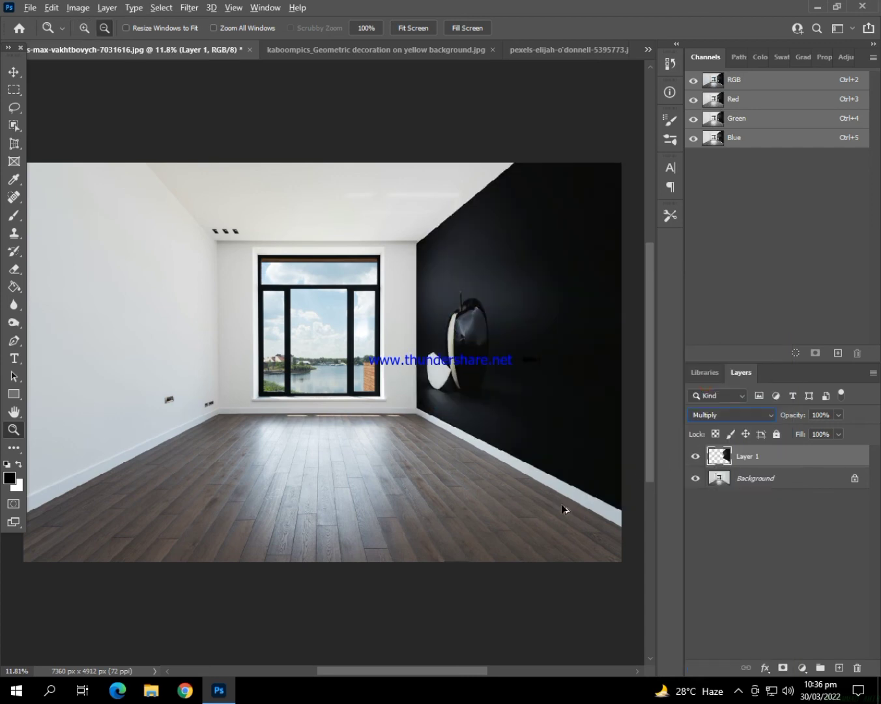
- Save a JPEG copy named 'mini project' to the Desktop at quality 10 Maximum
key(ctrl+alt+s)
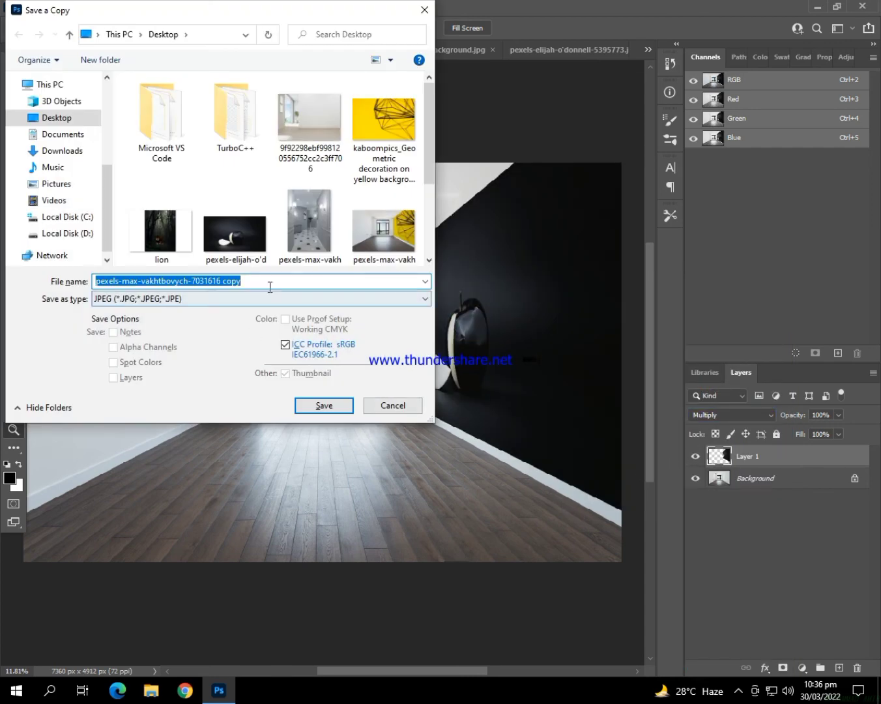
click(270, 284)
key(BackSpace)
key(BackSpace)
key(BackSpace)
key(BackSpace)
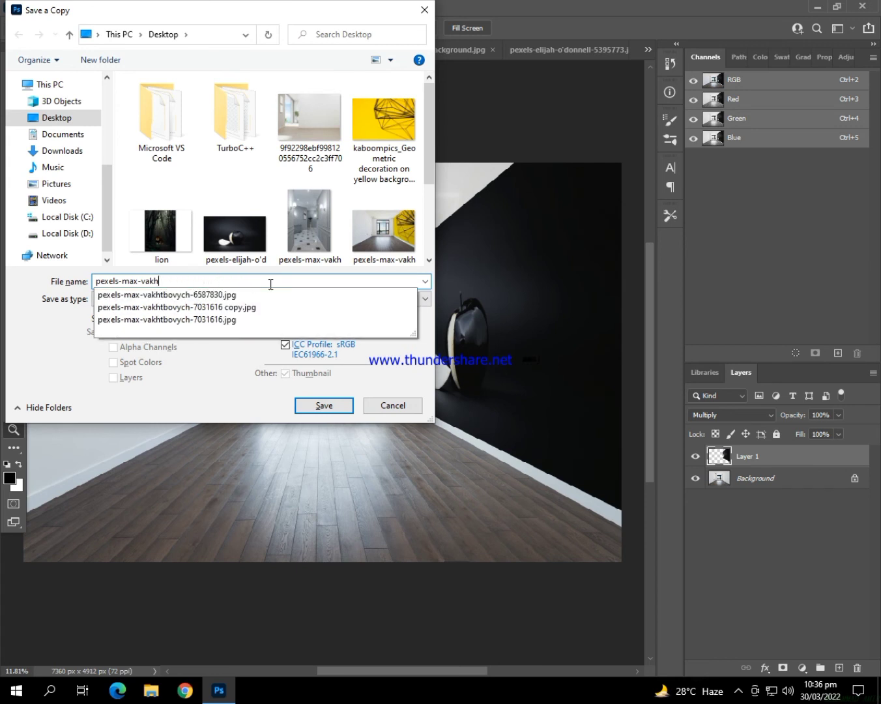
key(BackSpace)
key(BackSpace)
key(BackSpace)
text(mini project)
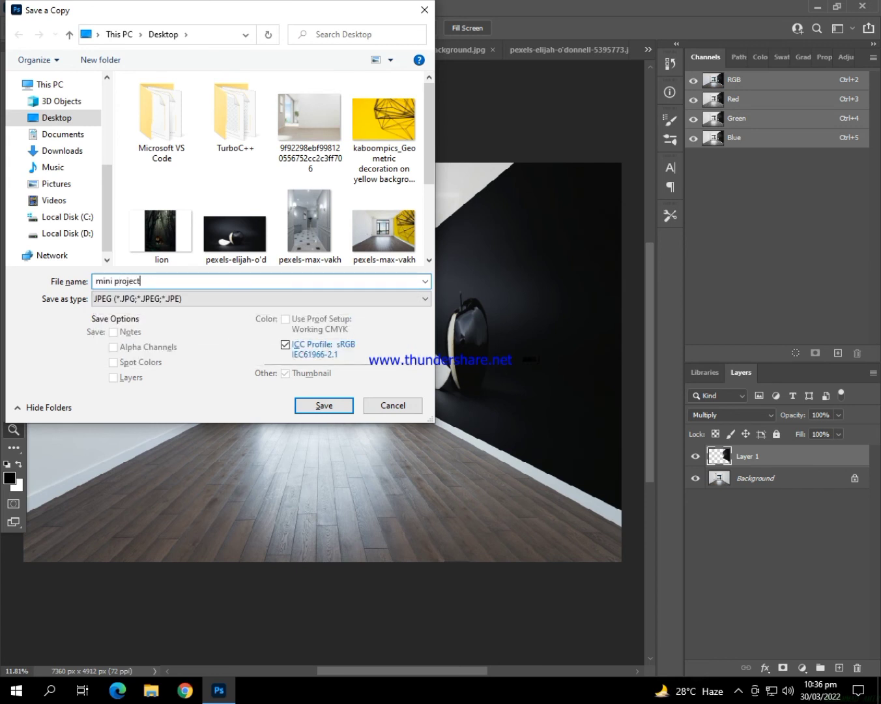
click(326, 407)
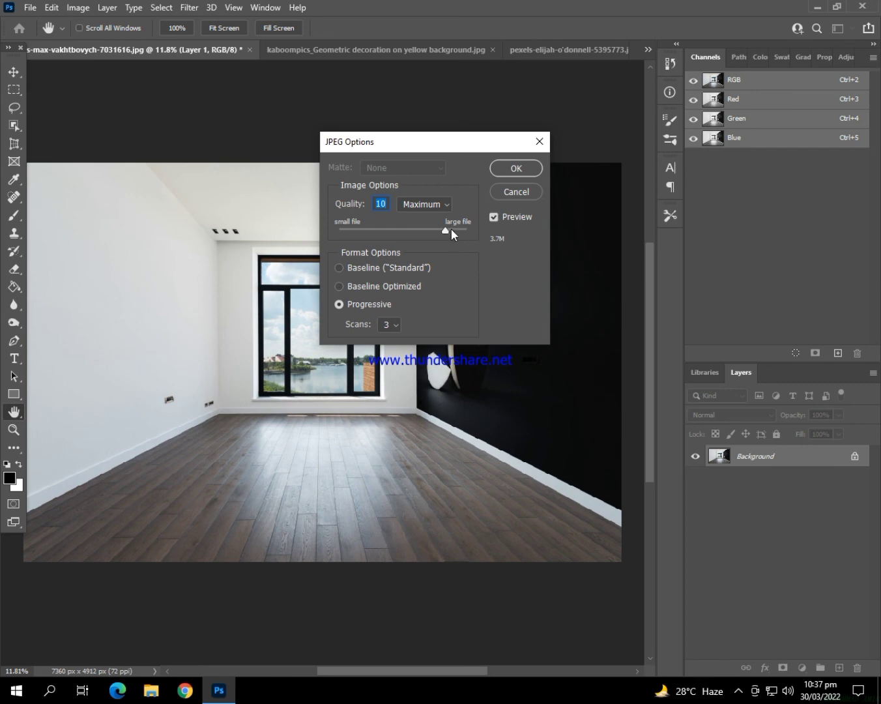
click(510, 171)
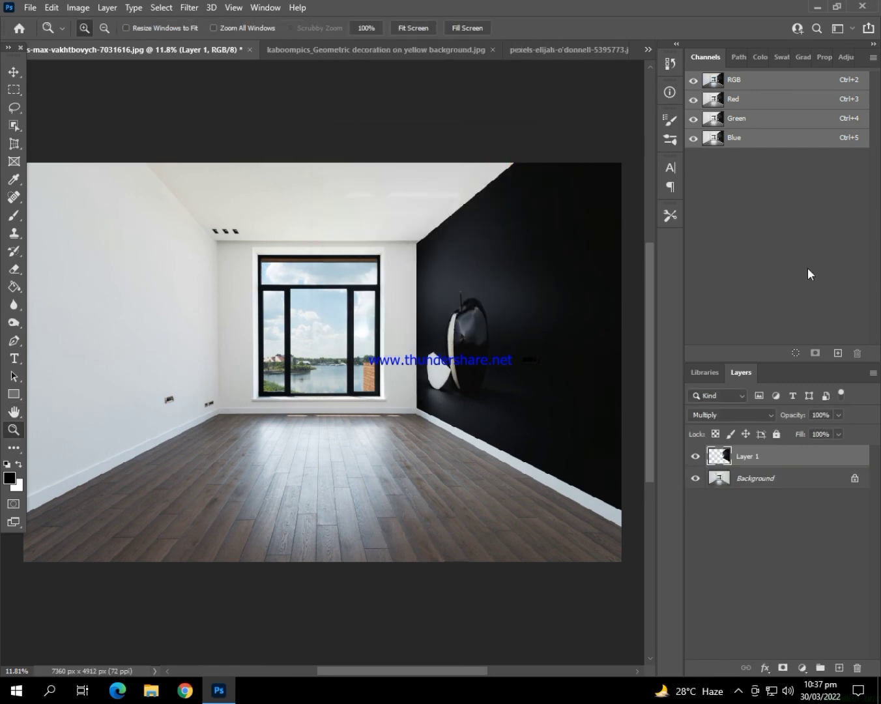